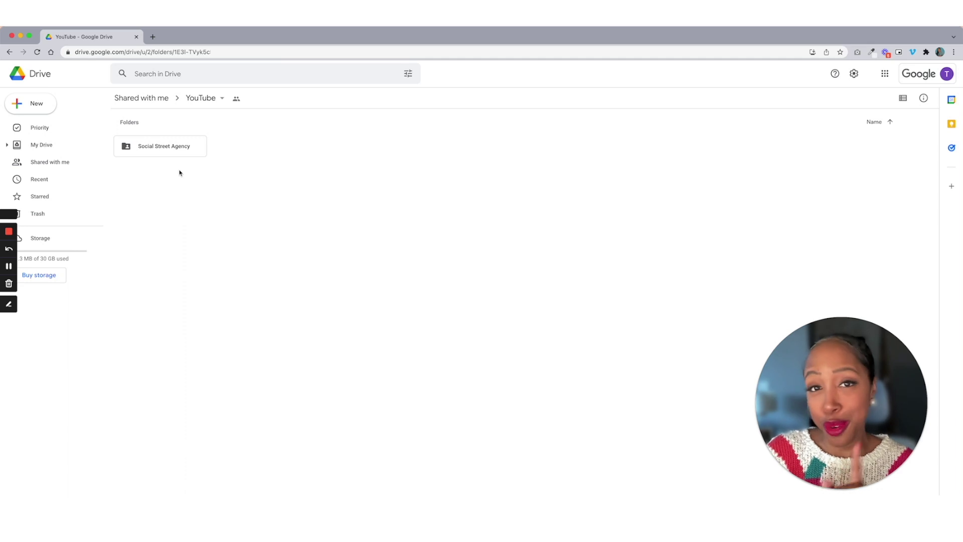
Step: Open the Social Street Agency folder inside the shared YouTube folder
double_click(170, 146)
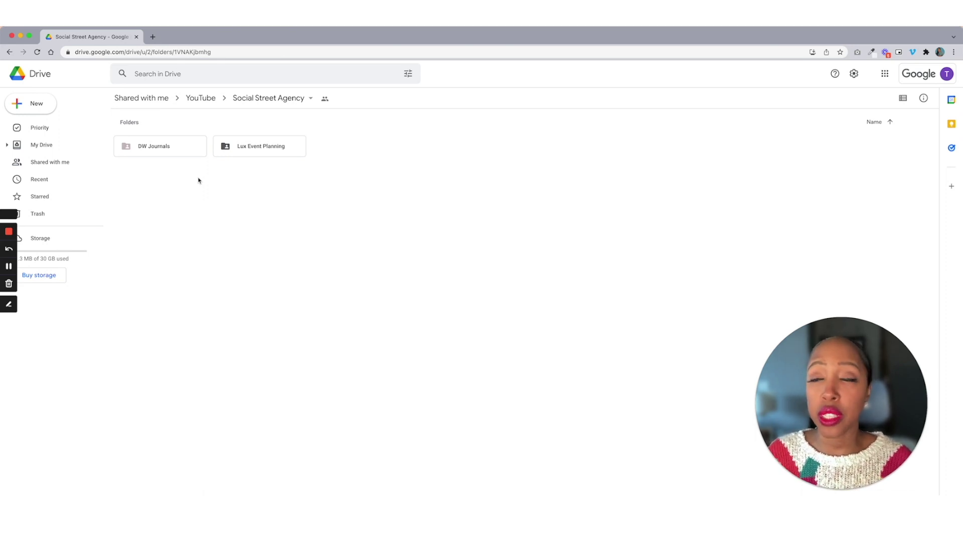
Step: Create a new folder named 'Client 3' in Social Street Agency
right_click(341, 173)
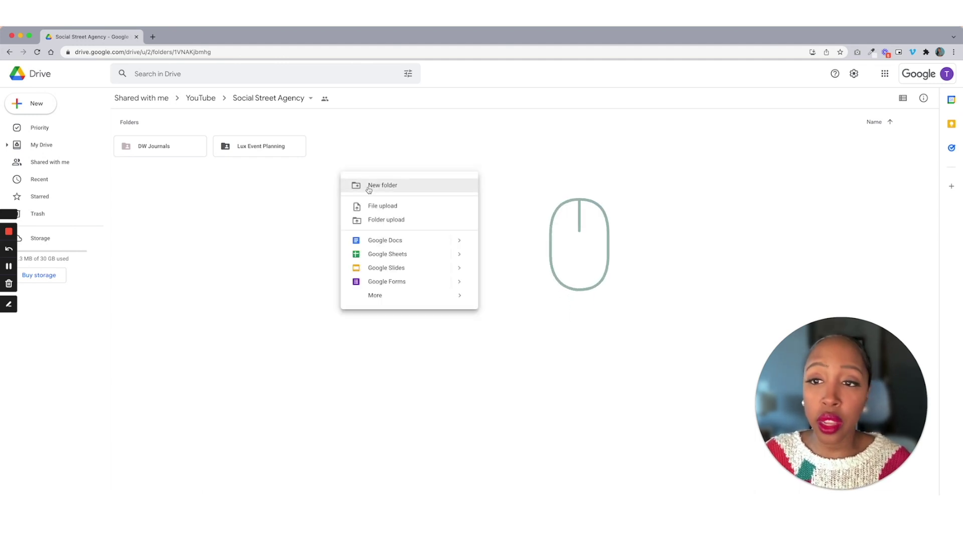
left_click(368, 187)
type("Client")
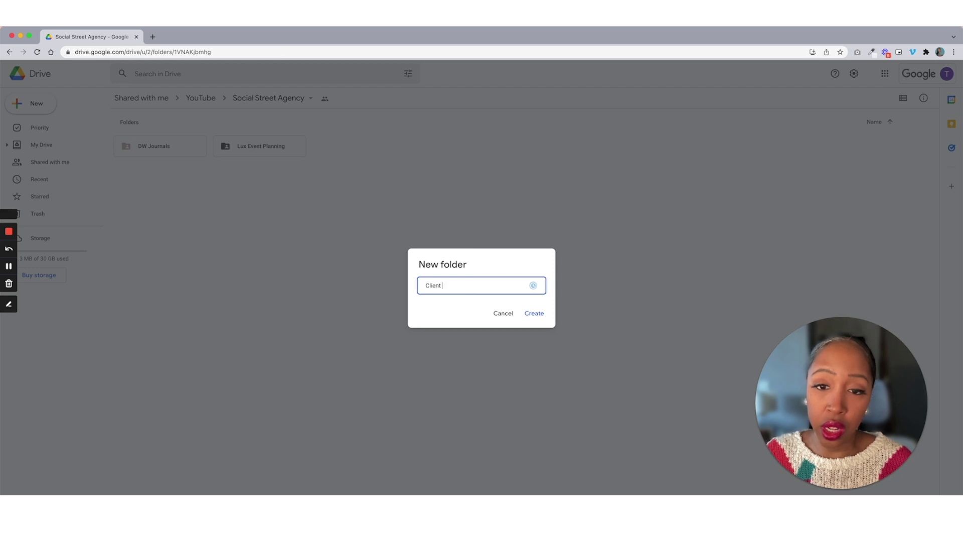
type(" 3")
key("Return")
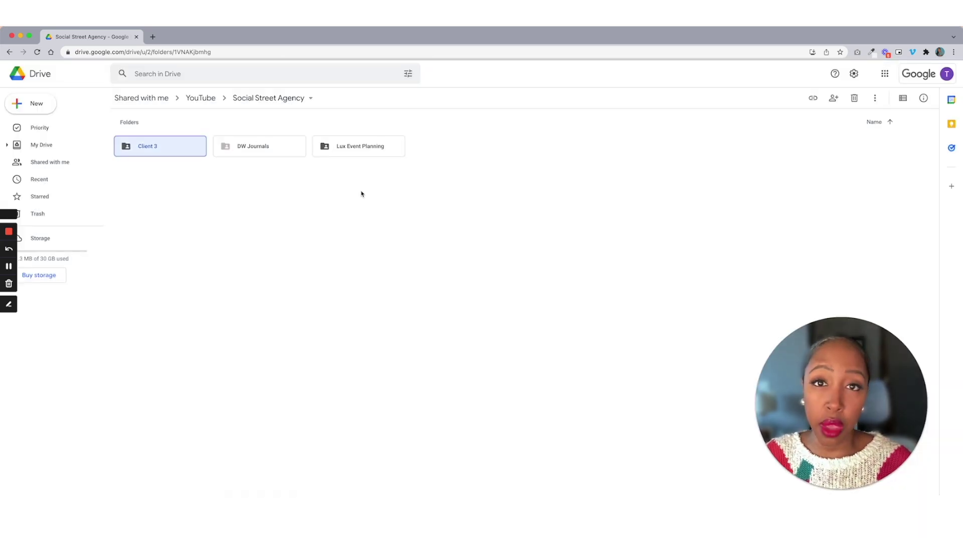
Step: Remove the Client 3 folder, then open Lux Event Planning
right_click(164, 149)
left_click(201, 346)
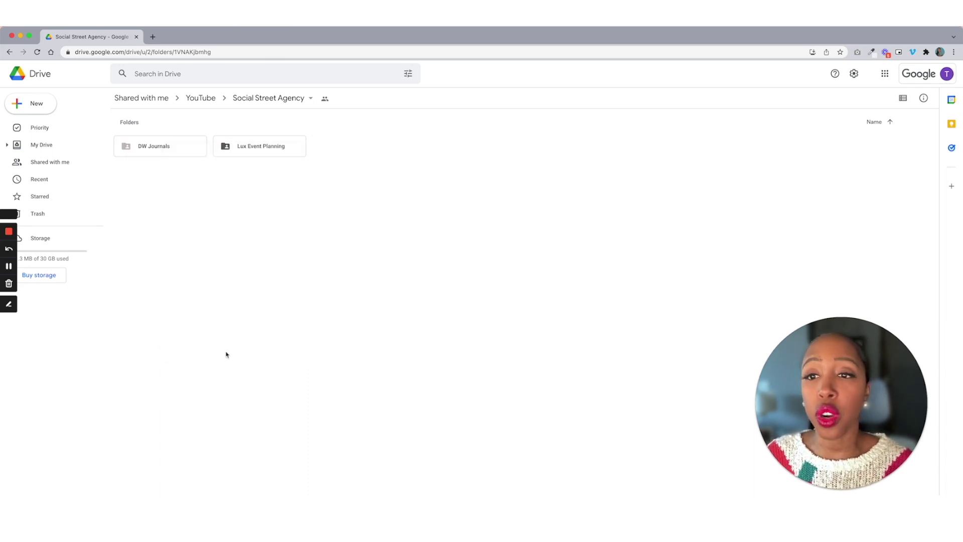
double_click(259, 147)
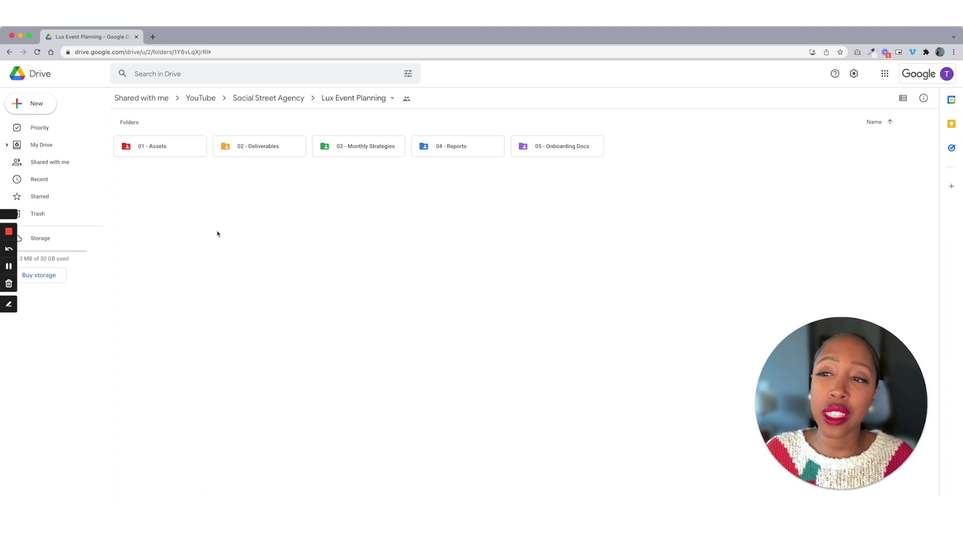
Step: View 01 - Assets > 01 - Logos, then open 02 - Brand Photos > Spring Photoshoot
double_click(167, 150)
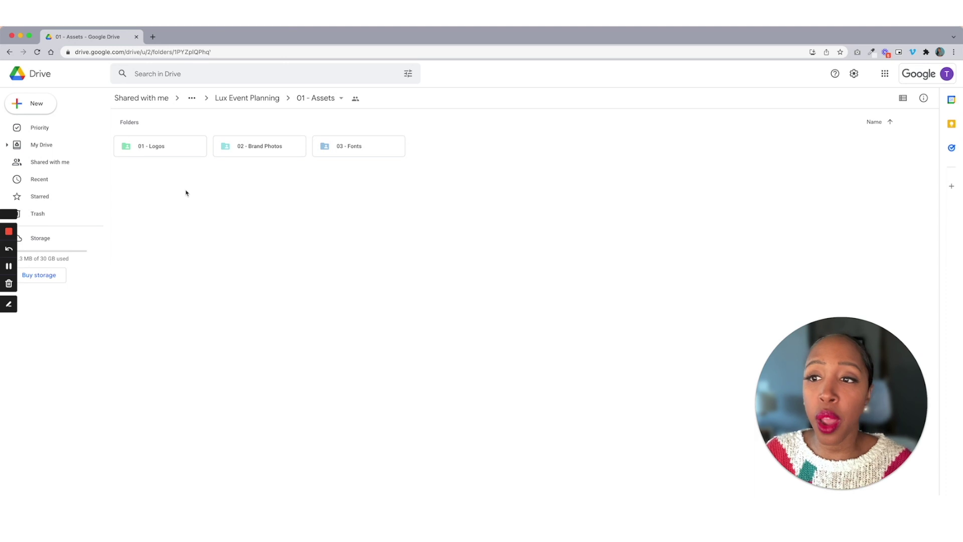
double_click(166, 148)
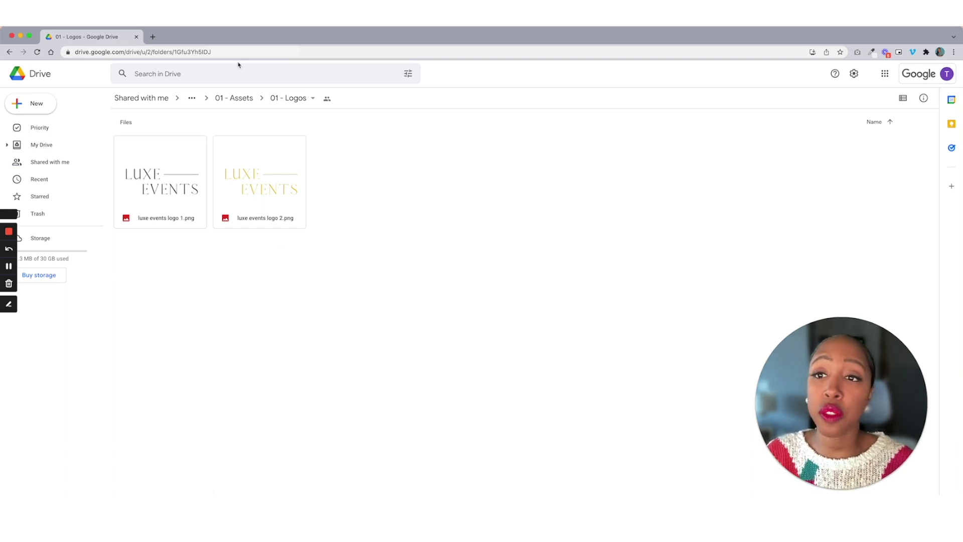
left_click(233, 98)
double_click(256, 148)
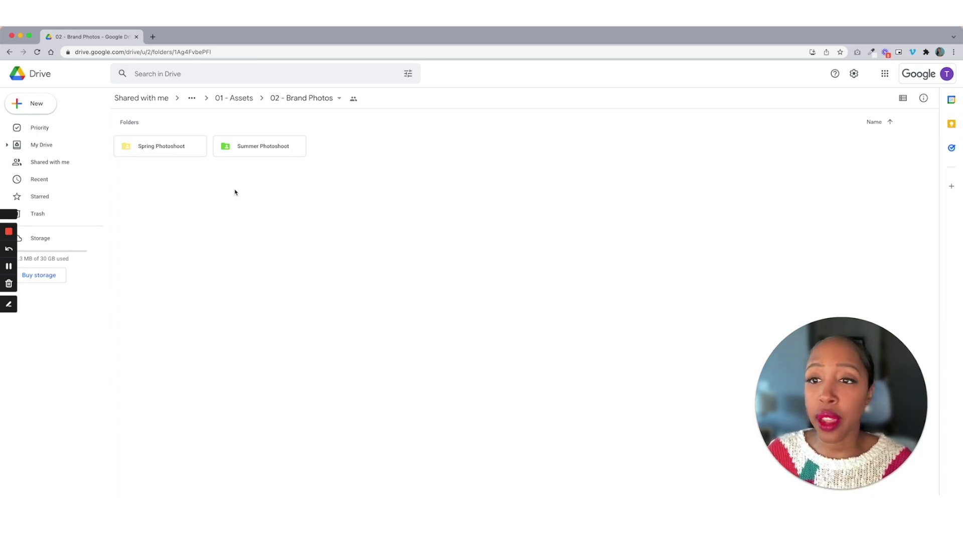
double_click(162, 149)
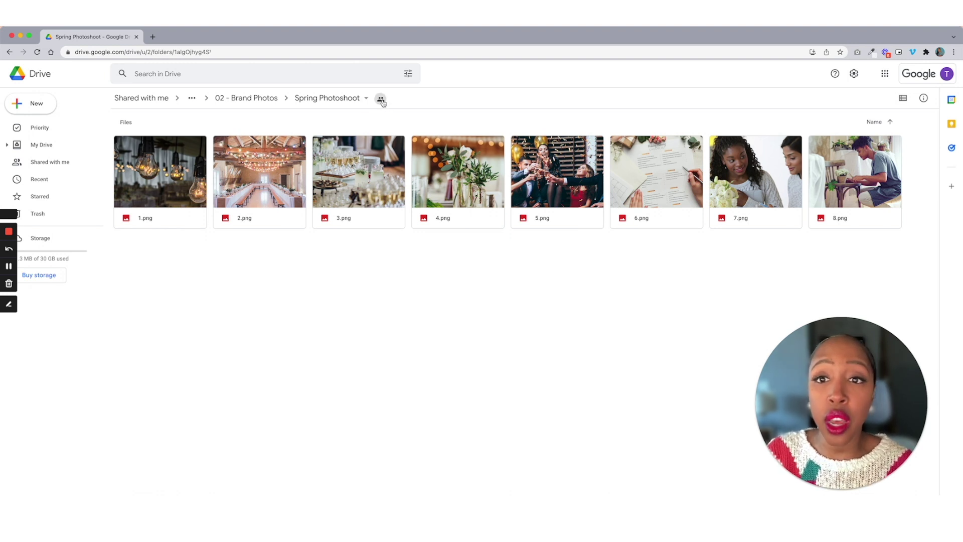
Step: Check who Spring Photoshoot is shared with, then go back up to 01 - Assets
left_click(381, 100)
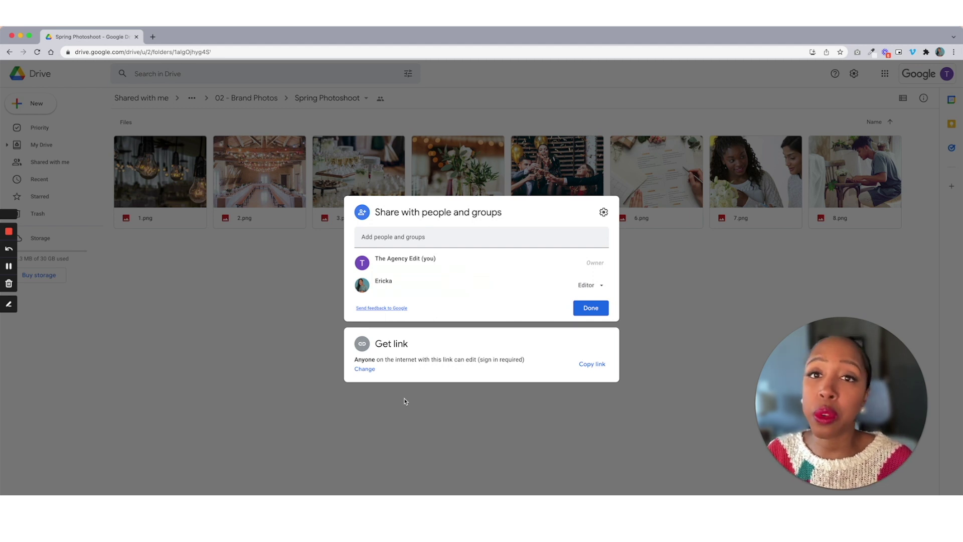
left_click(591, 308)
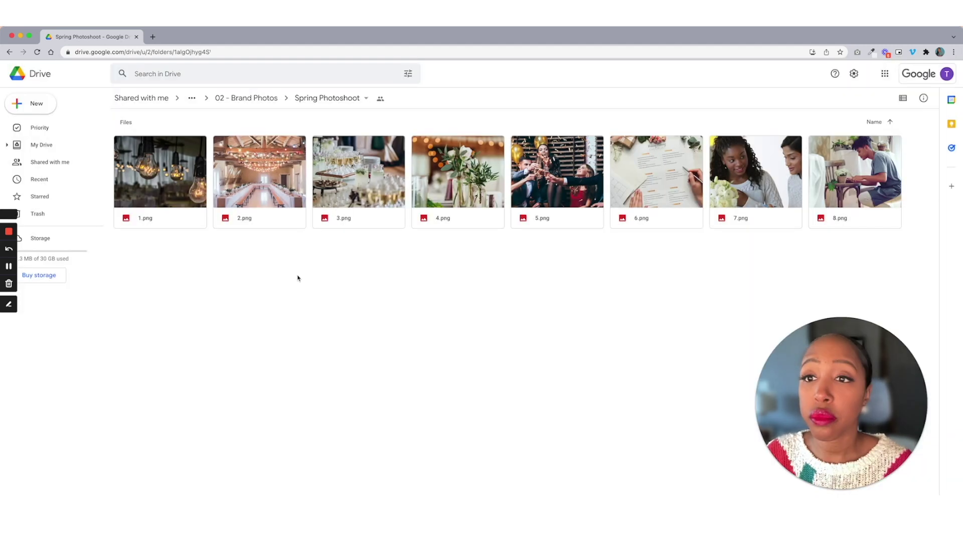
left_click(257, 98)
left_click(234, 98)
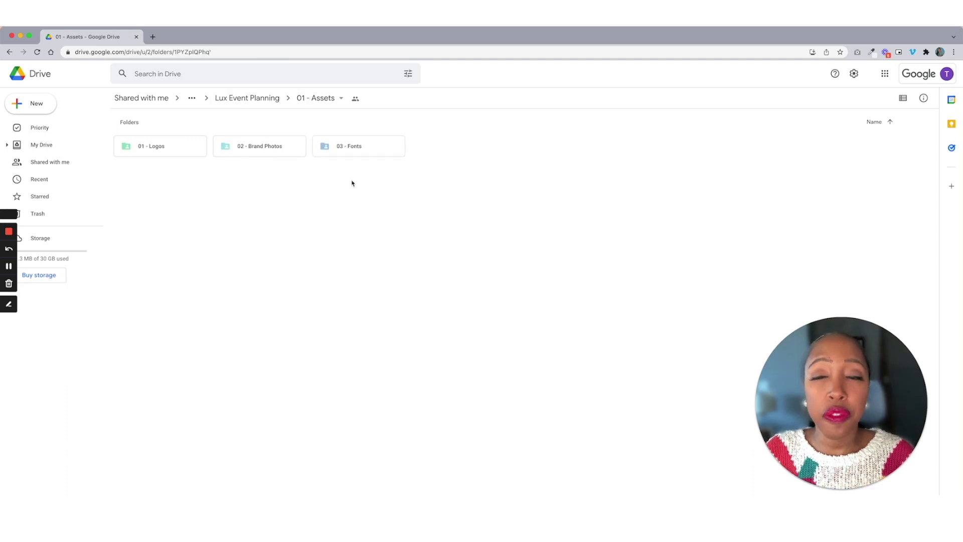
Step: Look inside the empty 03 - Fonts folder, then open 02 - Deliverables
double_click(346, 150)
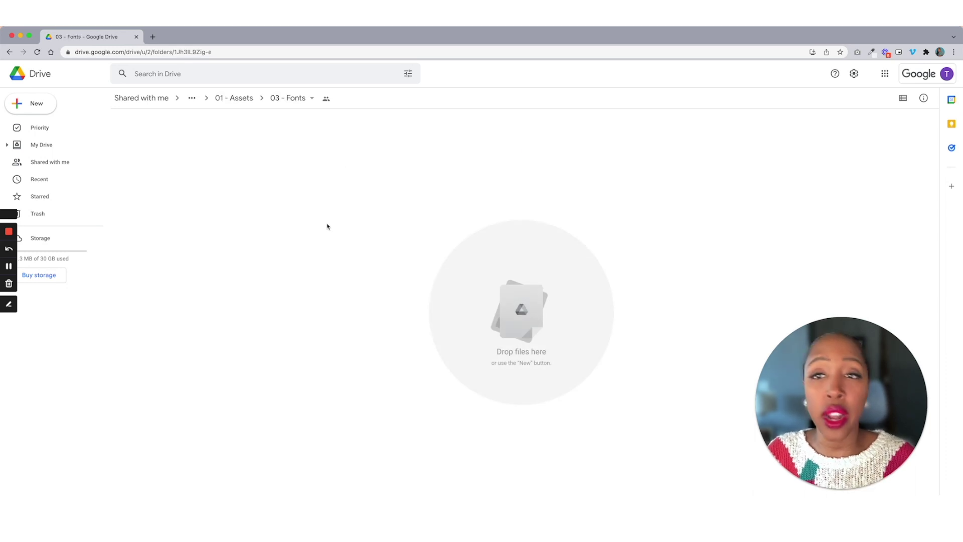
left_click(242, 98)
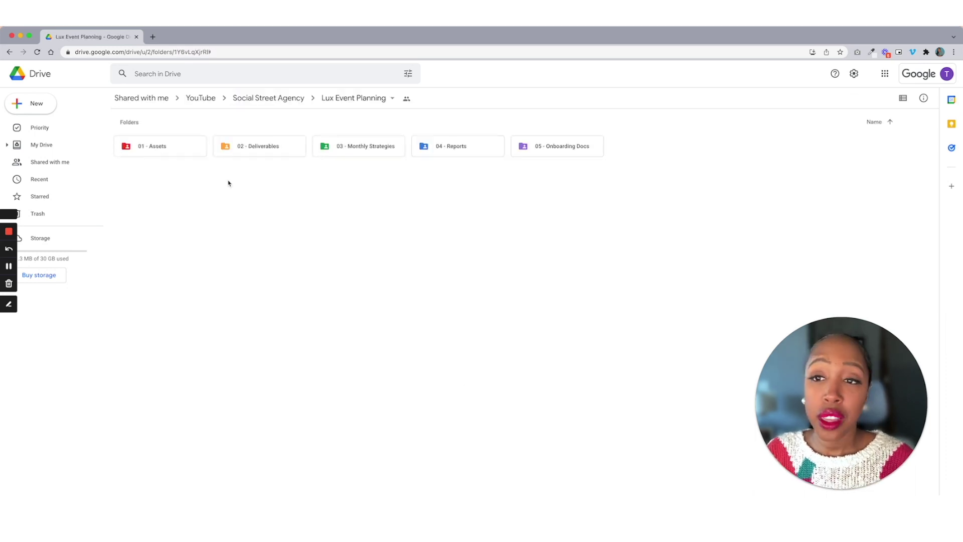
double_click(249, 151)
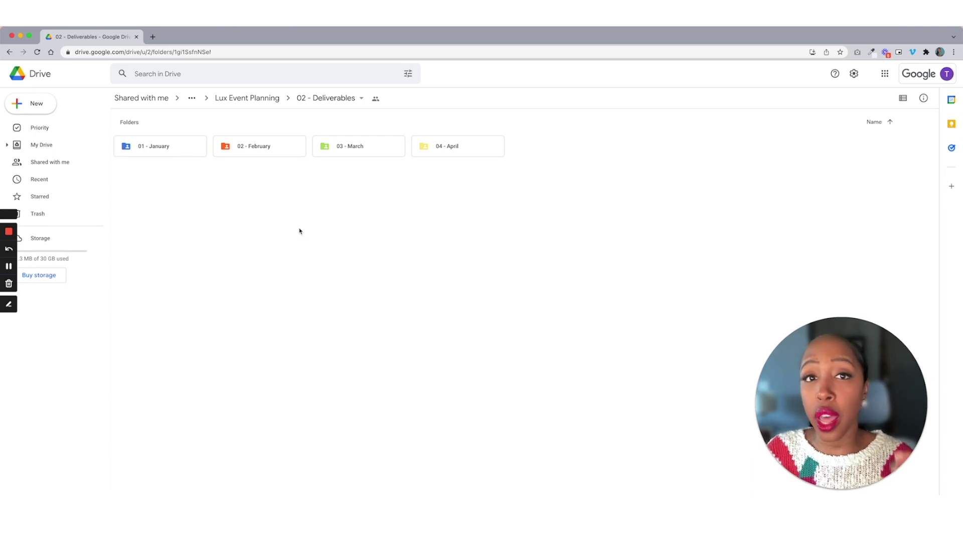
Step: View 03 - March > Week 1, then return to Lux Event Planning and select 03 - Monthly Strategies
double_click(338, 149)
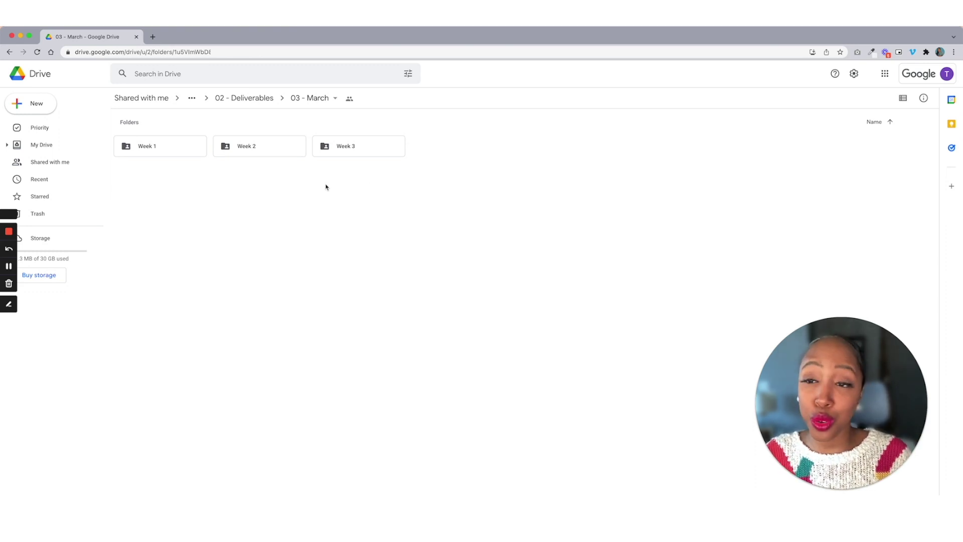
double_click(166, 147)
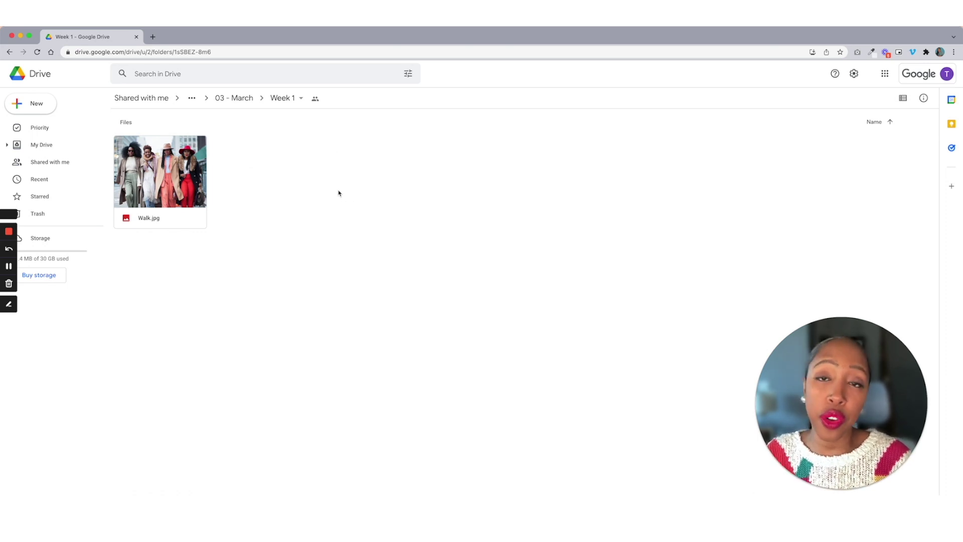
left_click(232, 101)
left_click(247, 101)
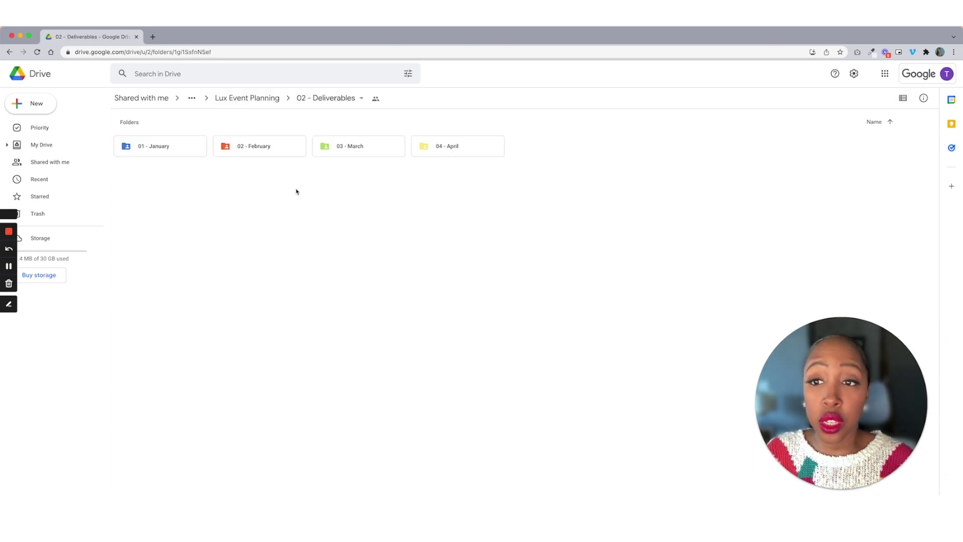
left_click(259, 98)
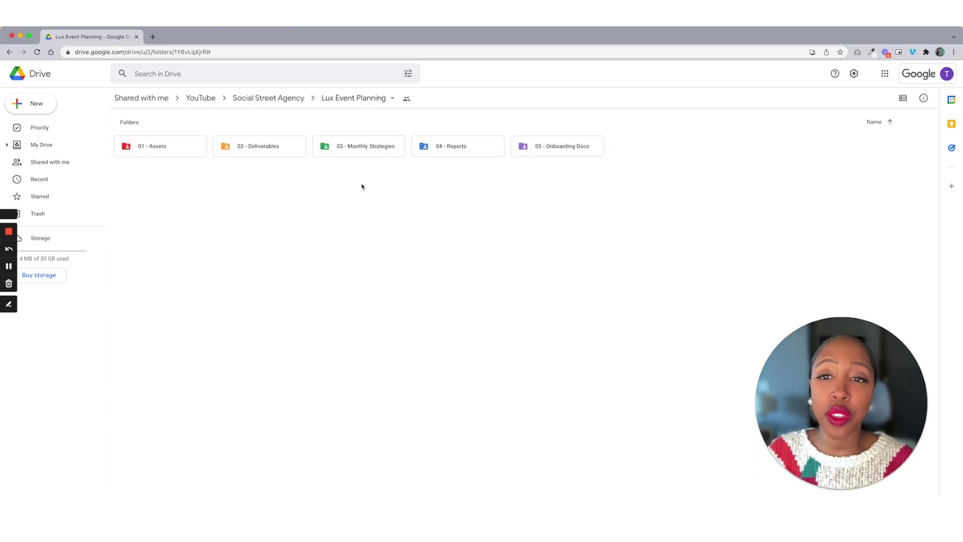
left_click(350, 147)
Step: Open 03 - Monthly Strategies to see Lux Jan Strategy, then return to Lux Event Planning
double_click(350, 147)
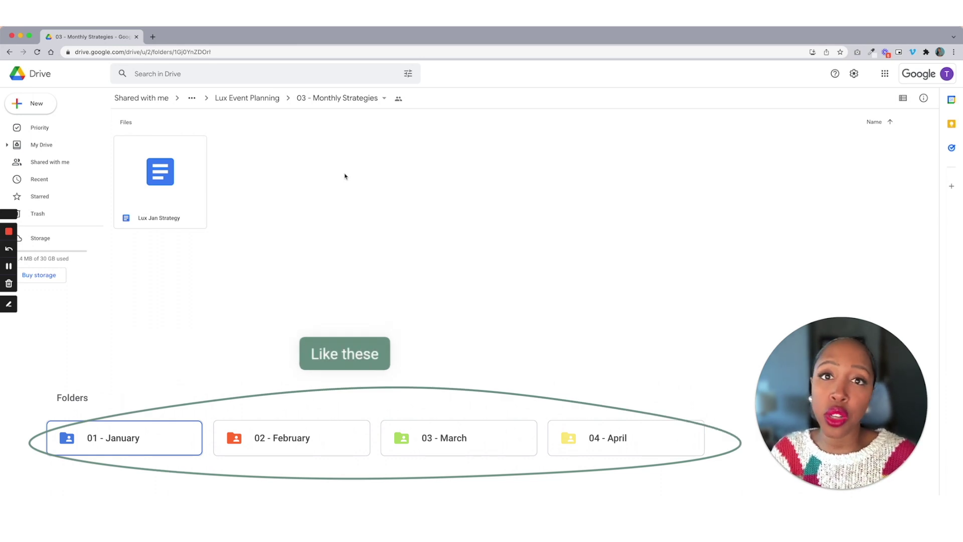
right_click(345, 177)
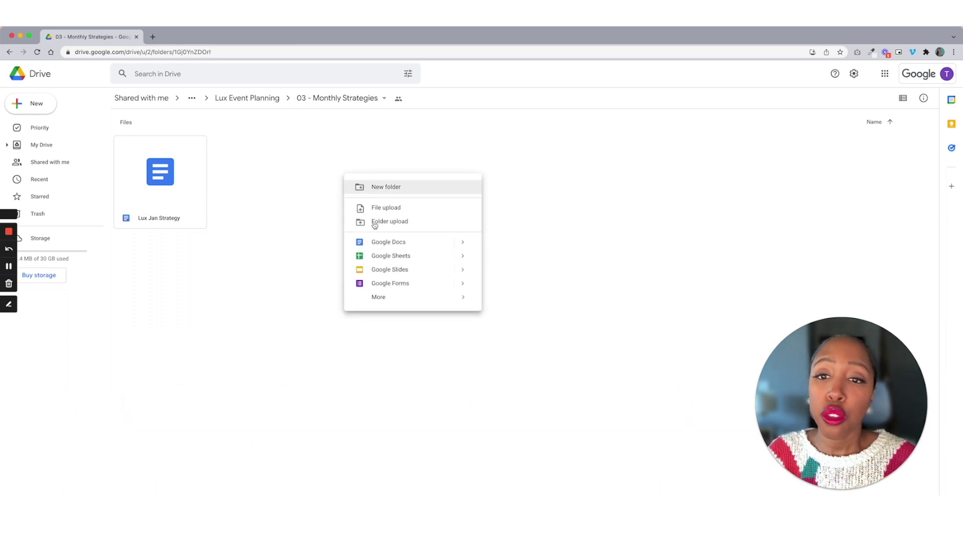
left_click(324, 232)
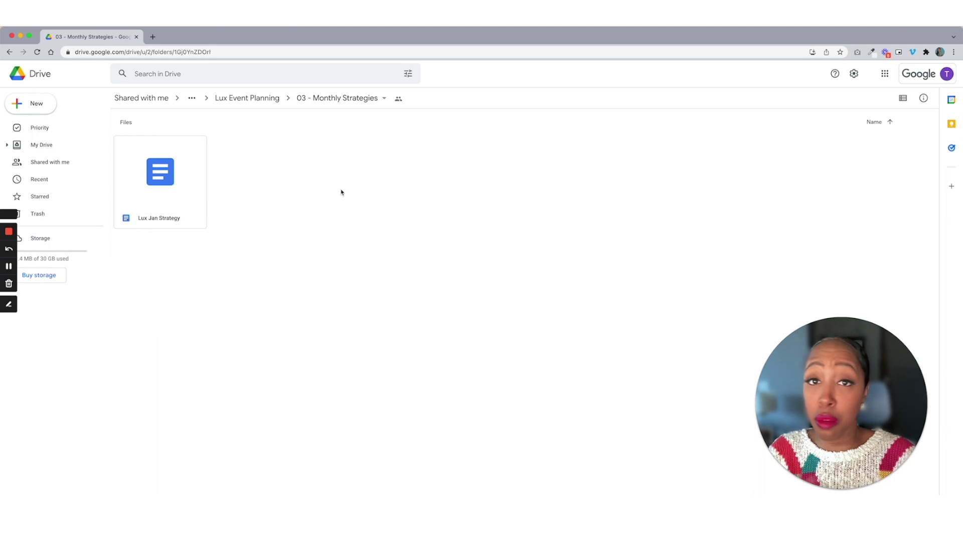
left_click(251, 99)
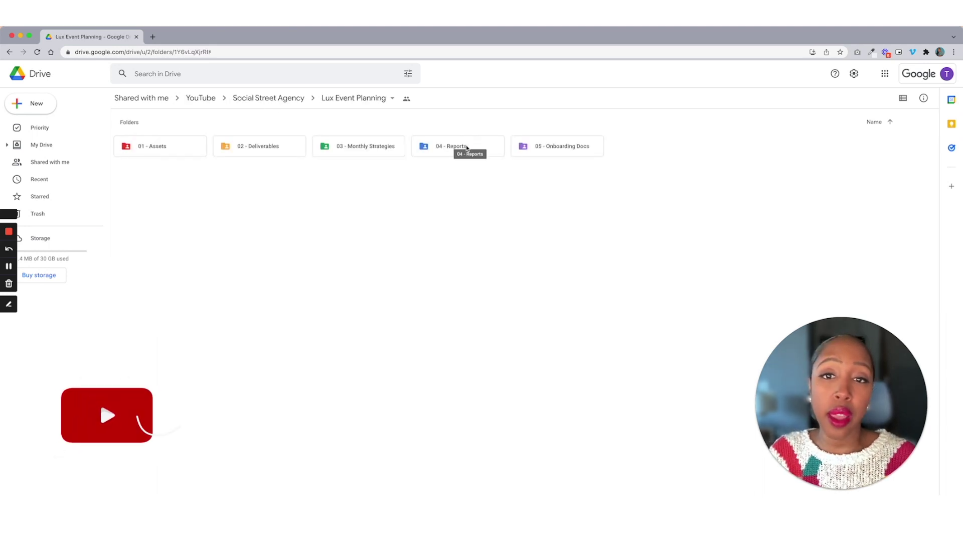
Step: Open 04 - Reports and then its empty 03 - March folder
double_click(457, 146)
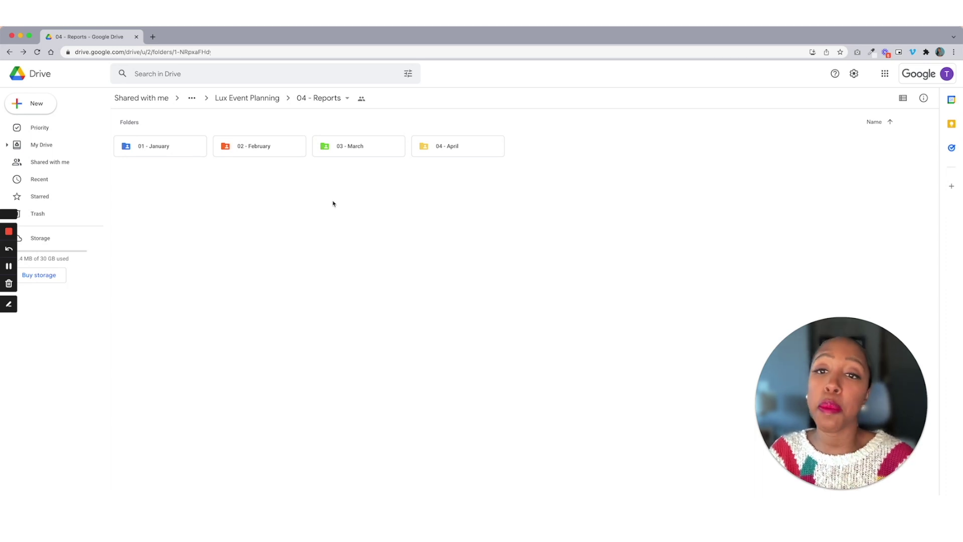
double_click(336, 147)
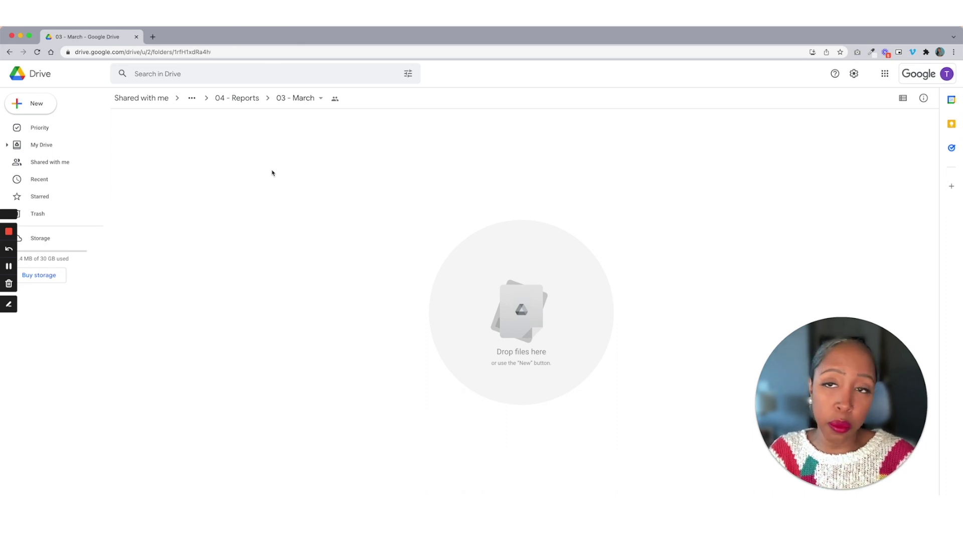
Step: Create a folder named 'March Screenshots' in 03 - March and open it
right_click(273, 168)
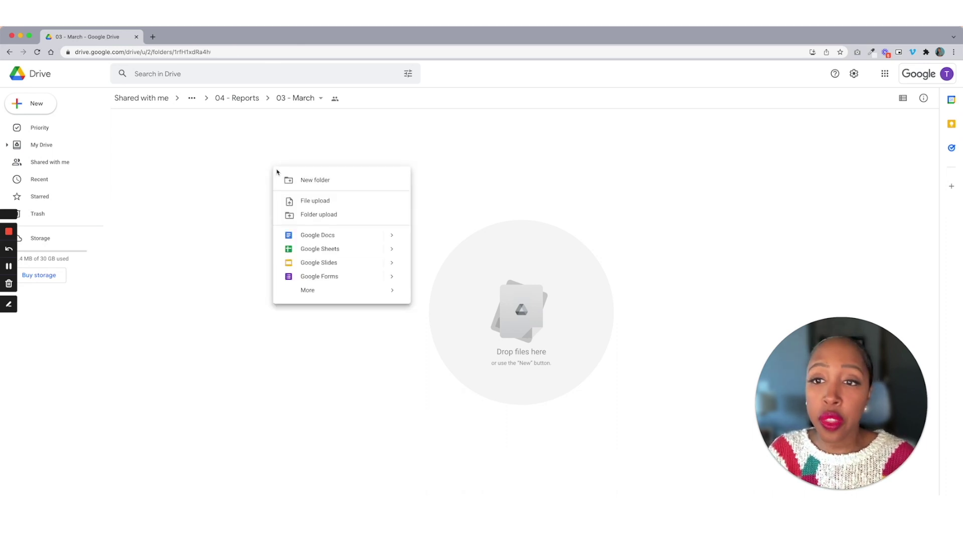
left_click(300, 181)
type("March")
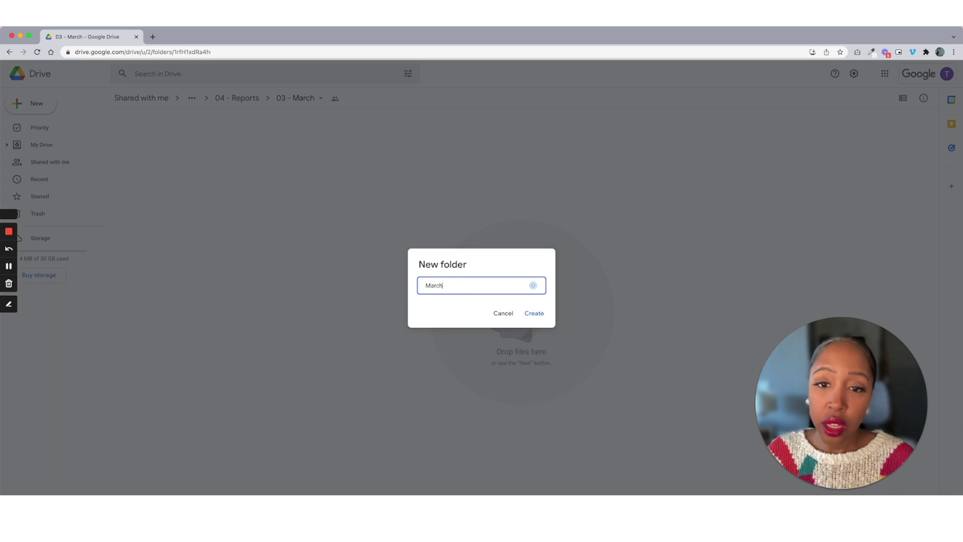
type(" Sc")
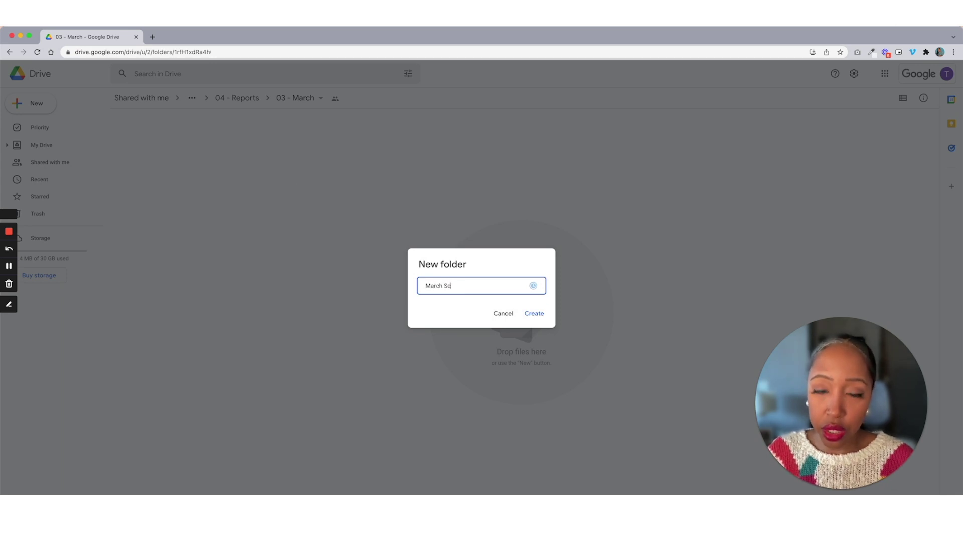
type("reenshots")
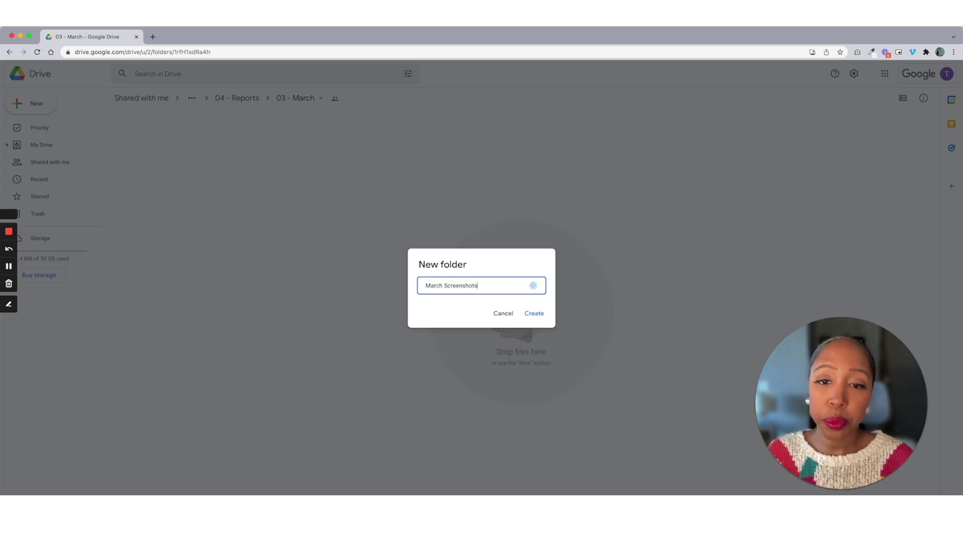
key("Return")
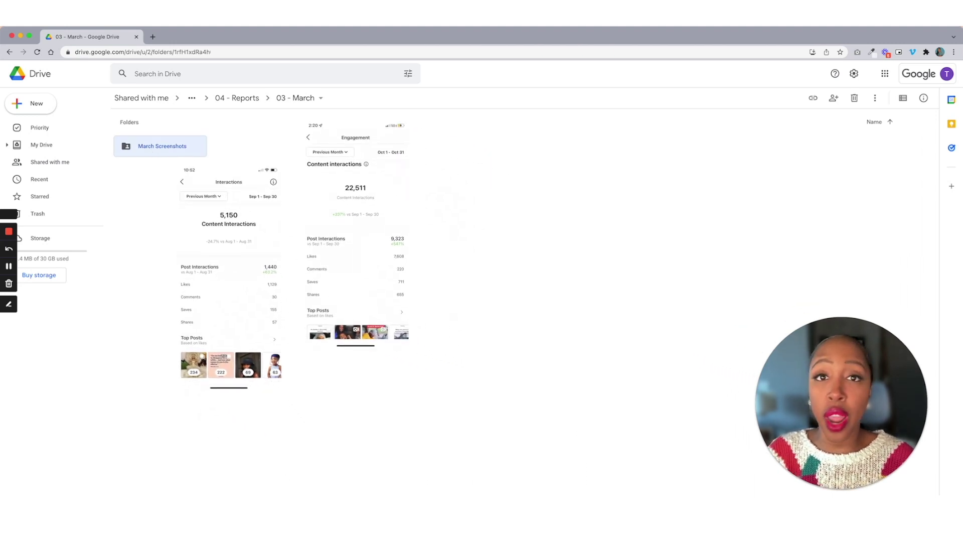
double_click(171, 149)
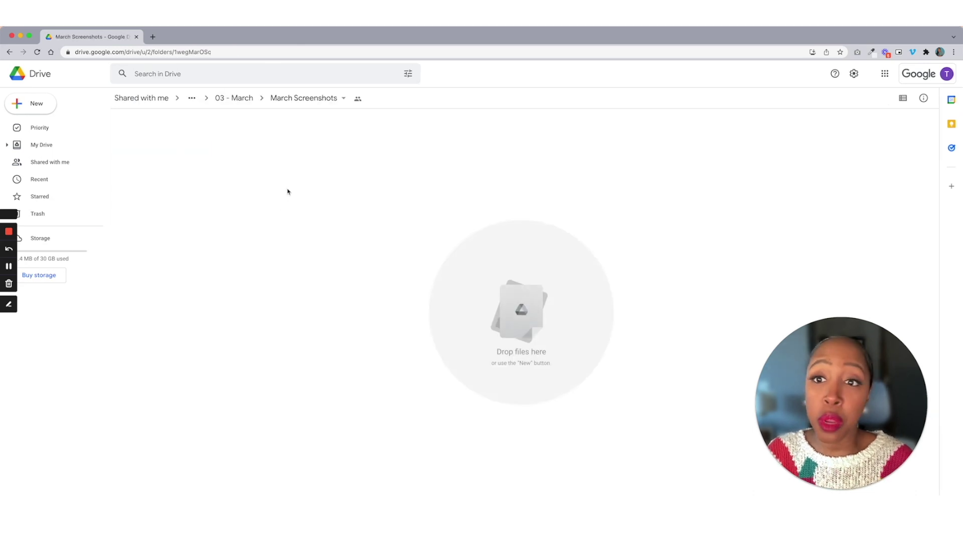
Step: Create a subfolder named 'Reach' inside March Screenshots
right_click(288, 190)
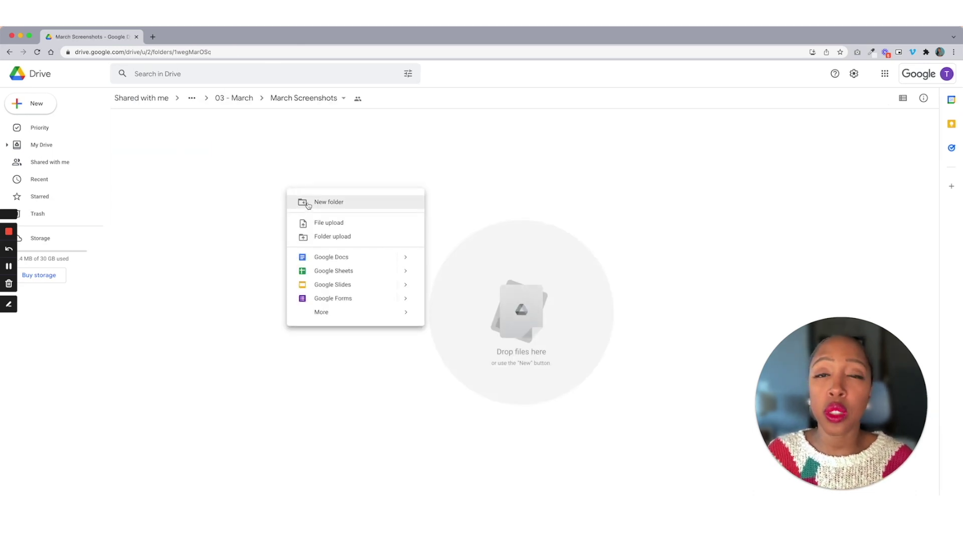
left_click(309, 202)
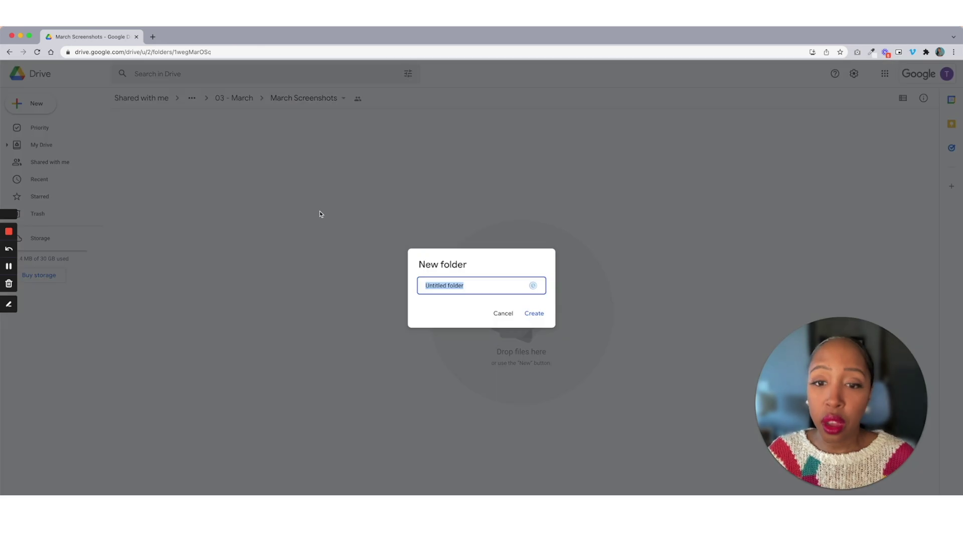
key("BackSpace")
type("Reach")
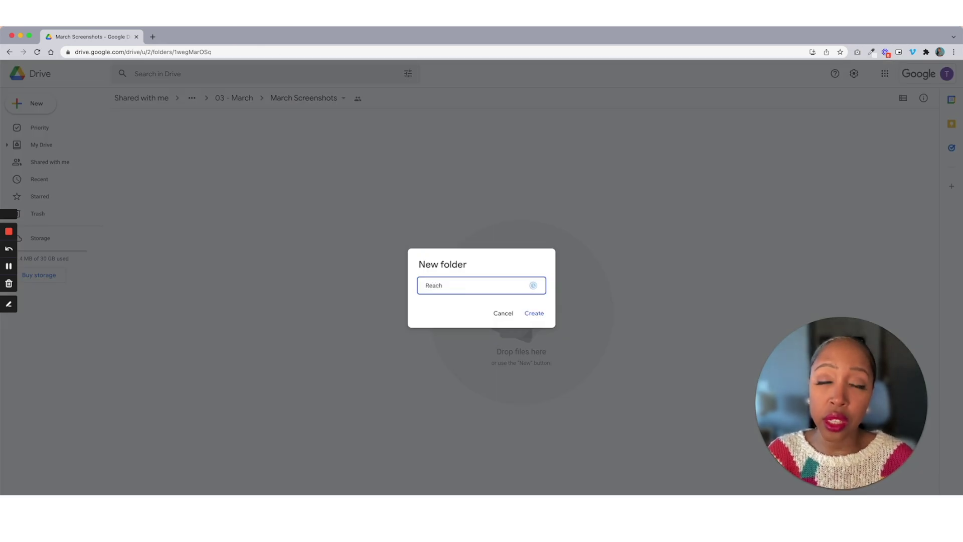
key("Return")
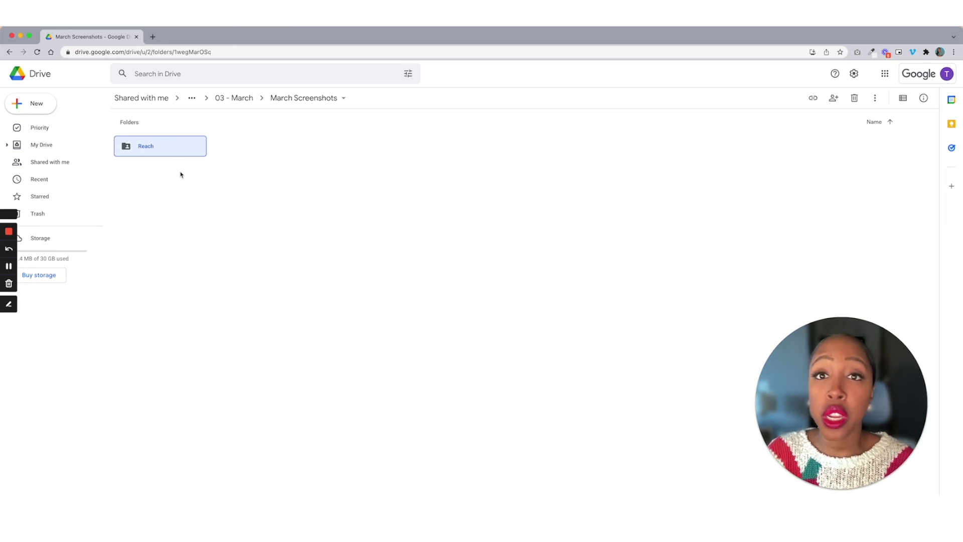
Step: Add an 'Impressions' subfolder, then go back to the 03 - March folder
right_click(268, 161)
left_click(288, 169)
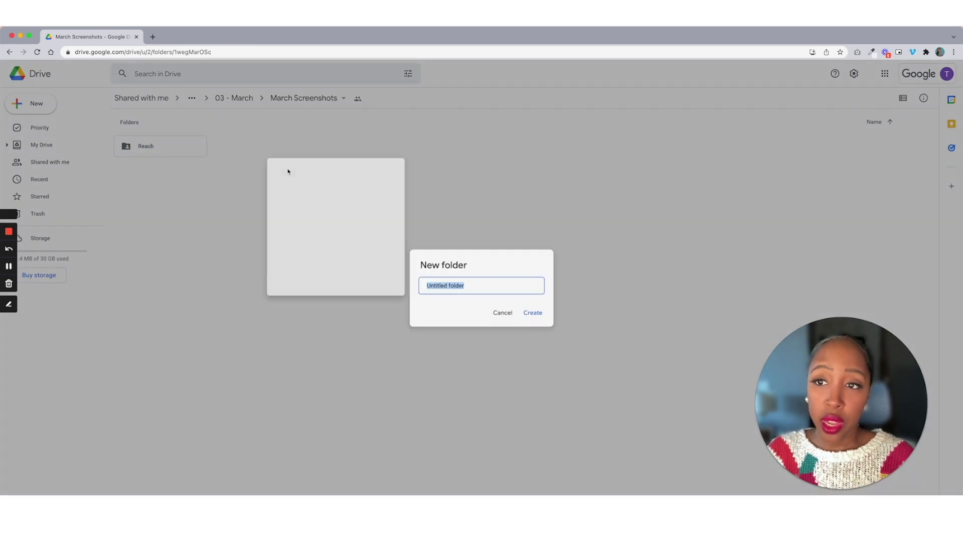
type("Impressions")
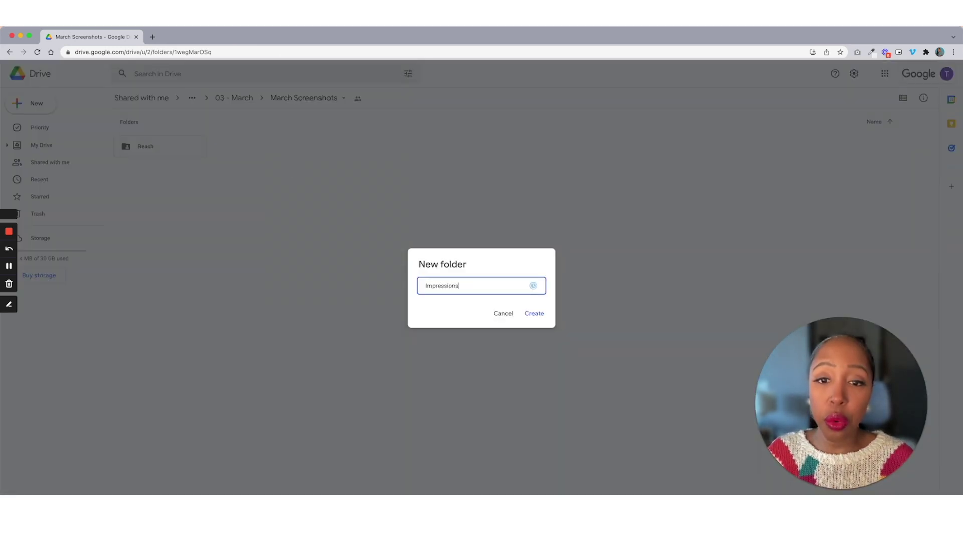
key("Return")
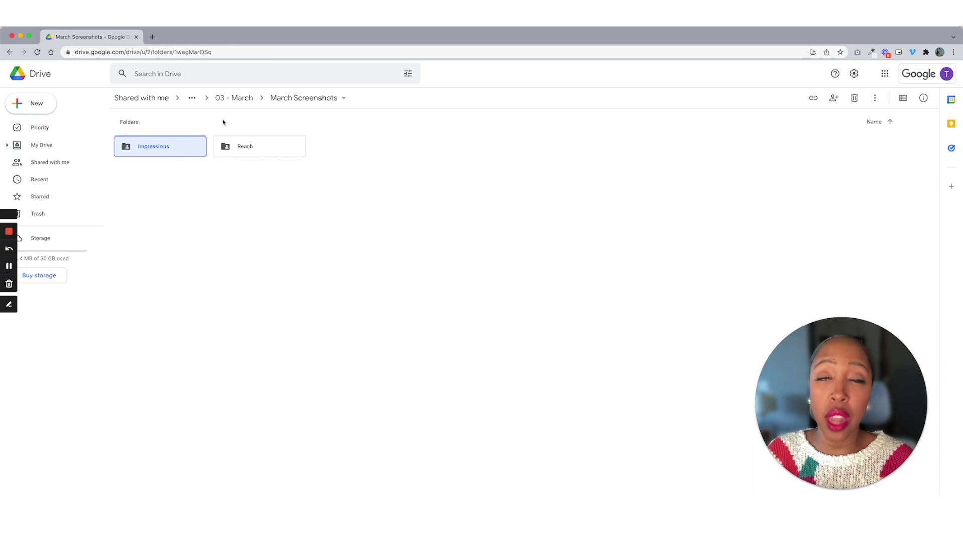
left_click(236, 99)
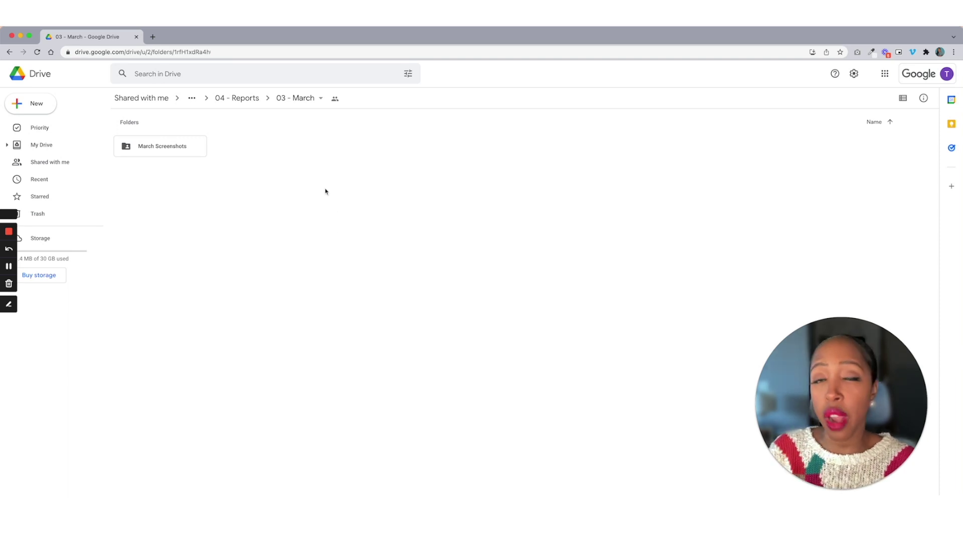
Step: Navigate up through 04 - Reports to Lux Event Planning and open 05 - Onboarding Docs
right_click(286, 191)
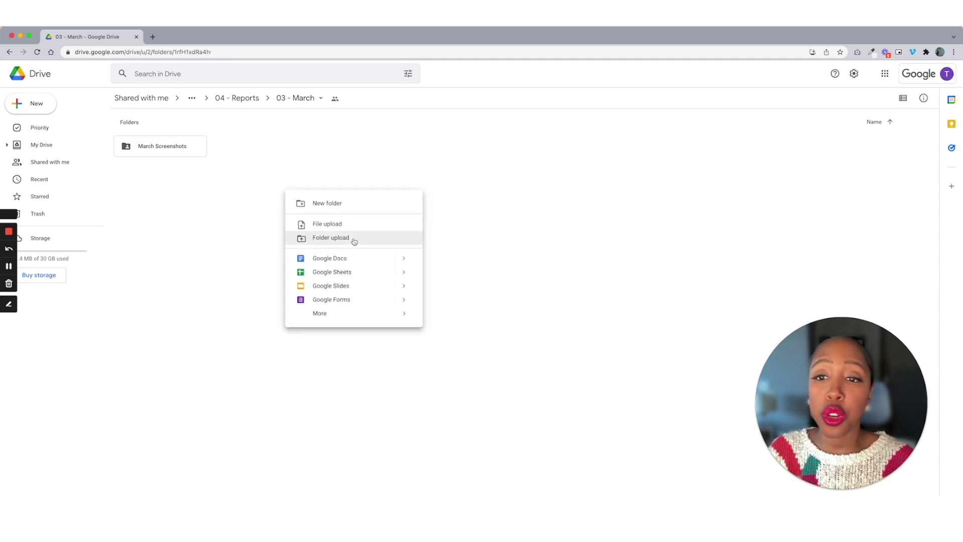
left_click(270, 254)
left_click(239, 99)
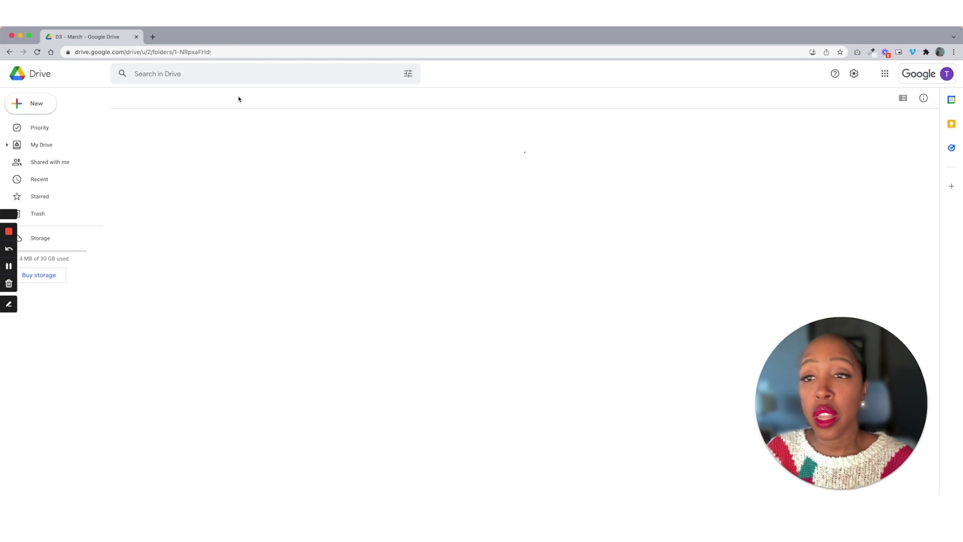
left_click(243, 99)
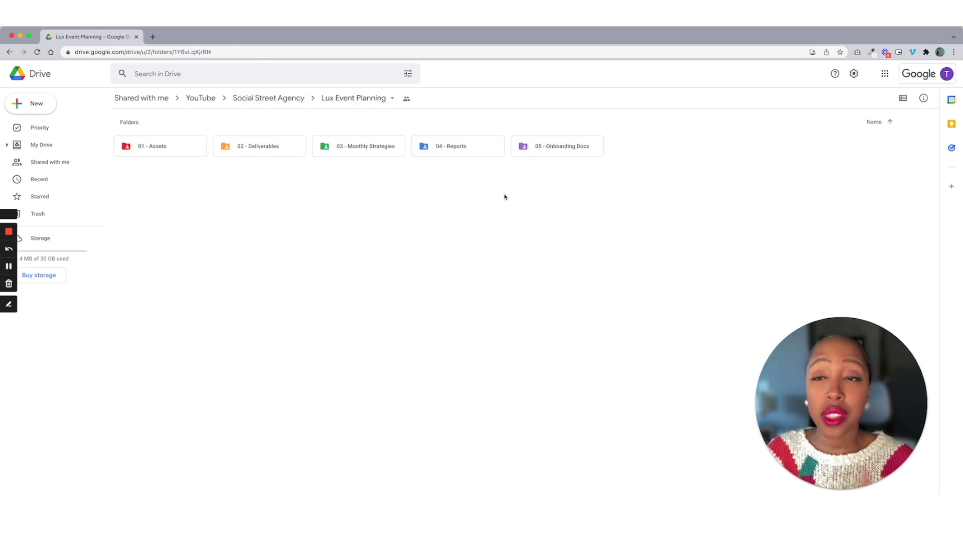
double_click(544, 146)
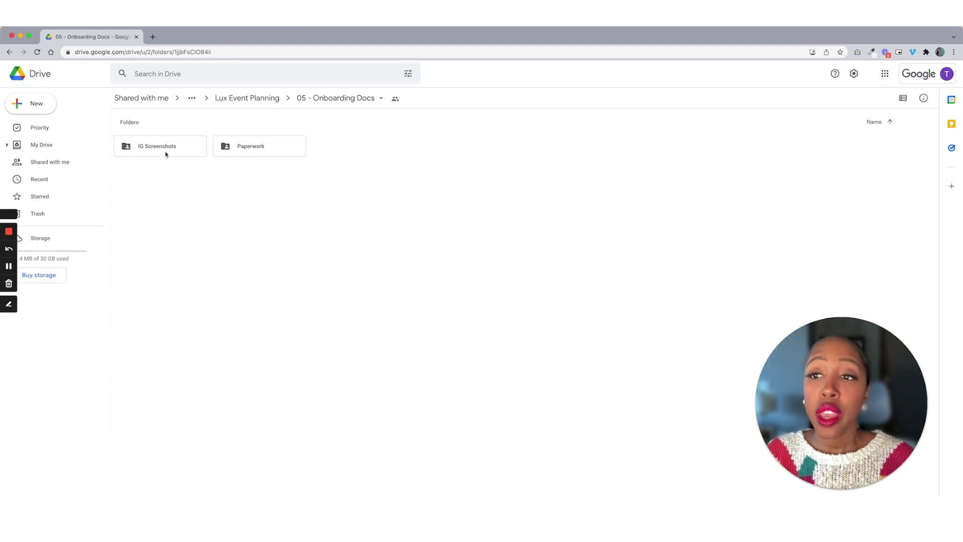
right_click(350, 149)
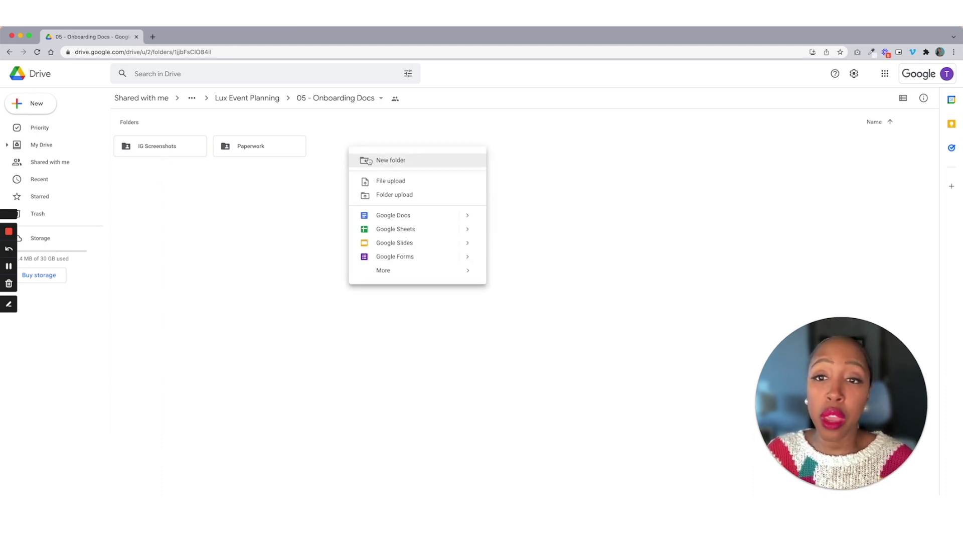
Step: Create a 'TikTok Screenshots' folder in 05 - Onboarding Docs, check it, and return to Onboarding Docs
left_click(395, 162)
type("TikT")
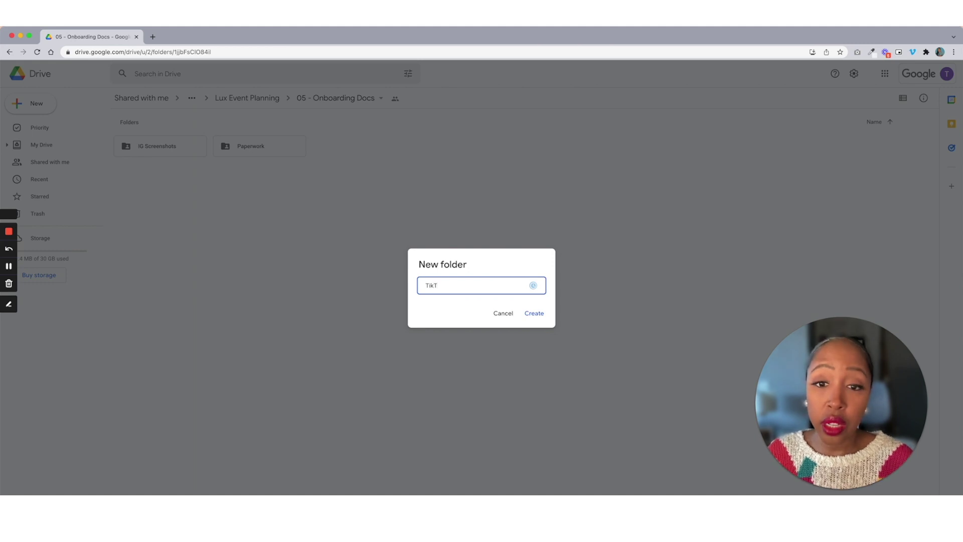
type("ok Screens")
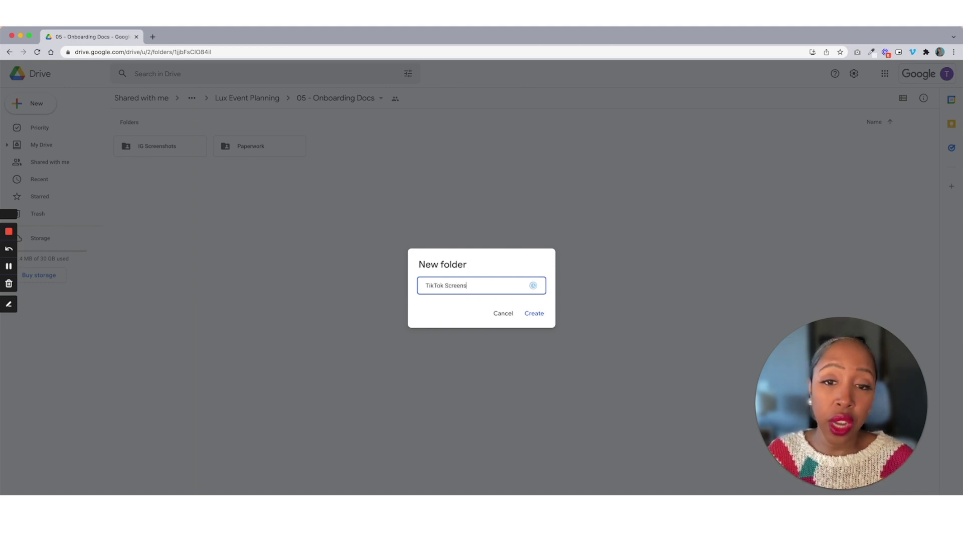
type("hots")
key("Return")
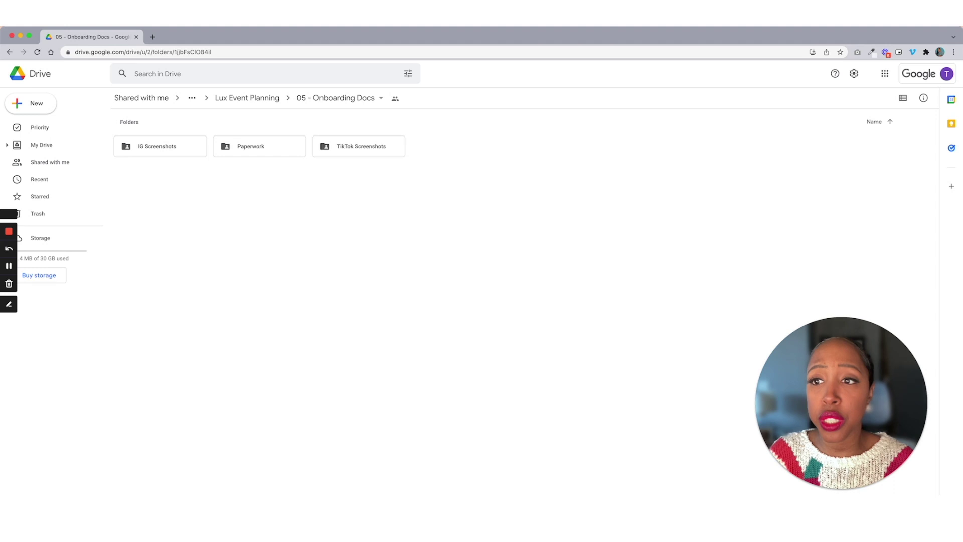
double_click(344, 151)
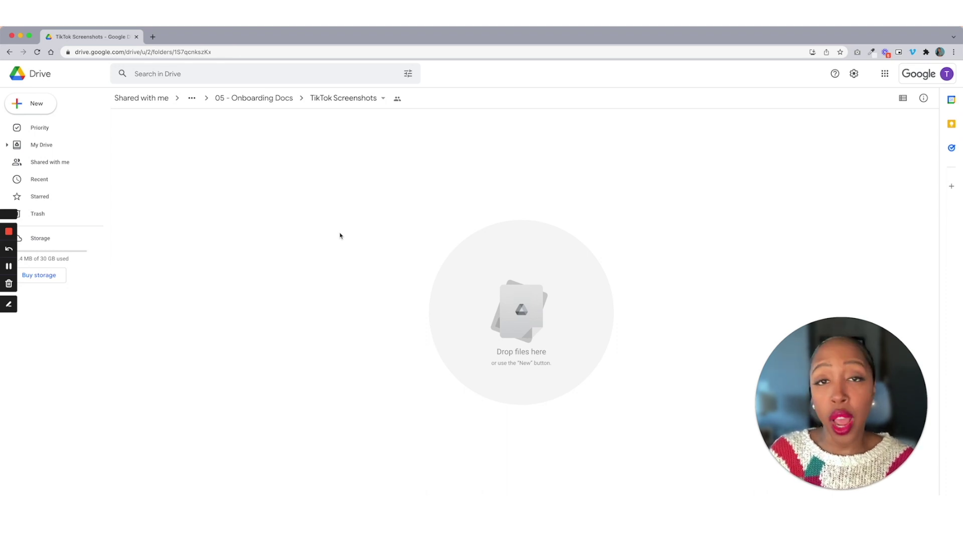
left_click(258, 99)
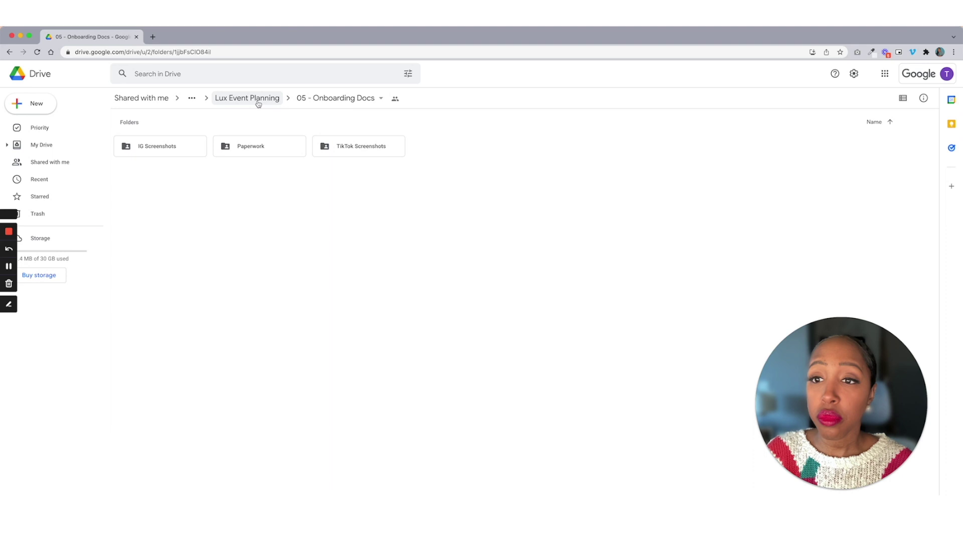
double_click(254, 148)
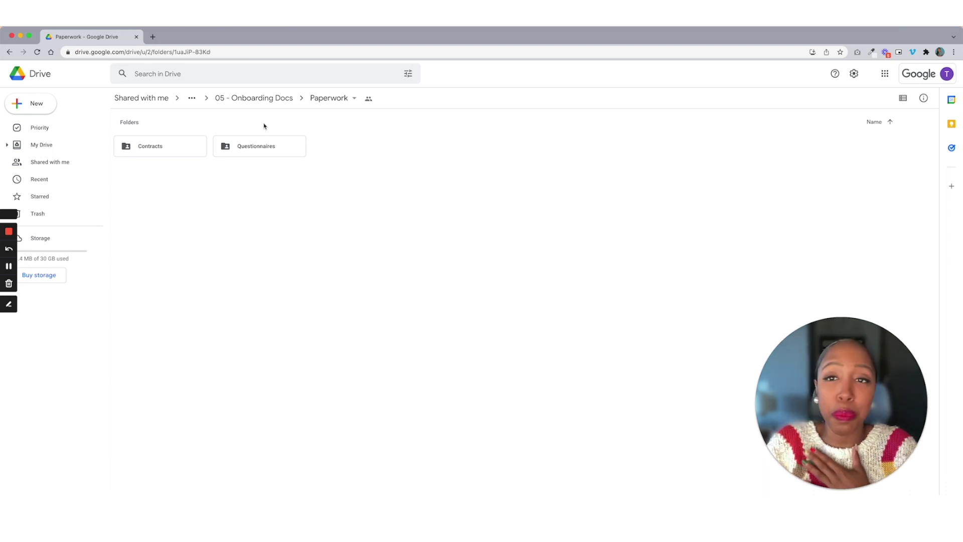
left_click(268, 99)
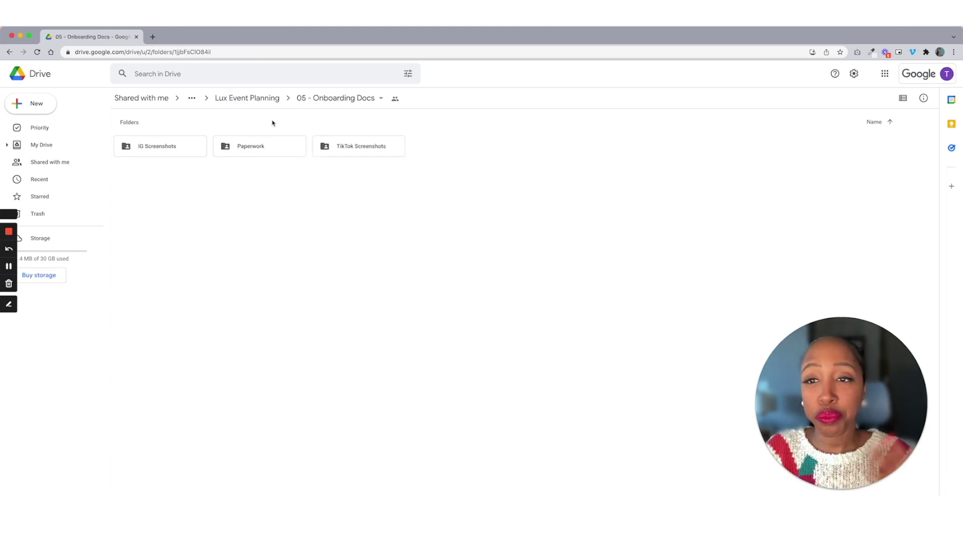
Step: Return to Lux Event Planning via the breadcrumb, showing folders 01 - Assets through 05 - Onboarding Docs
left_click(250, 101)
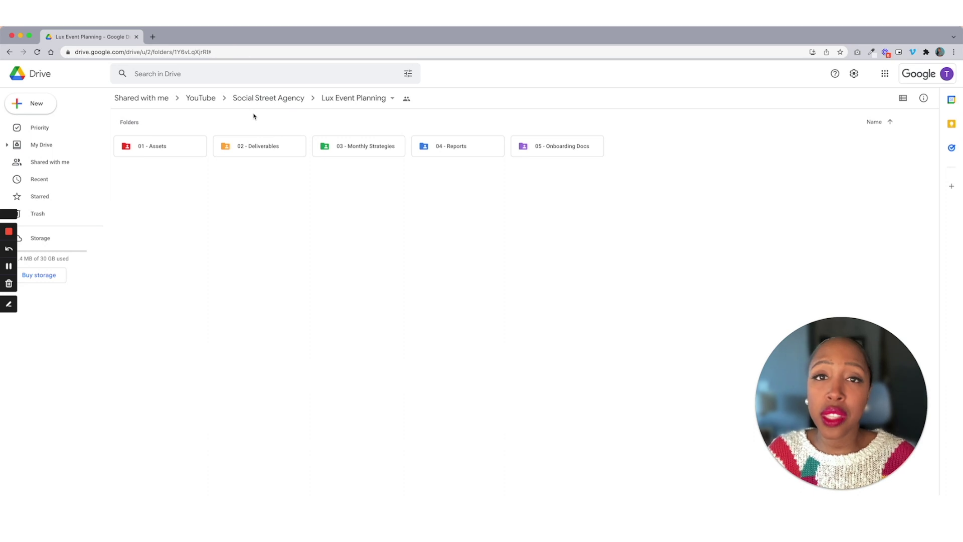